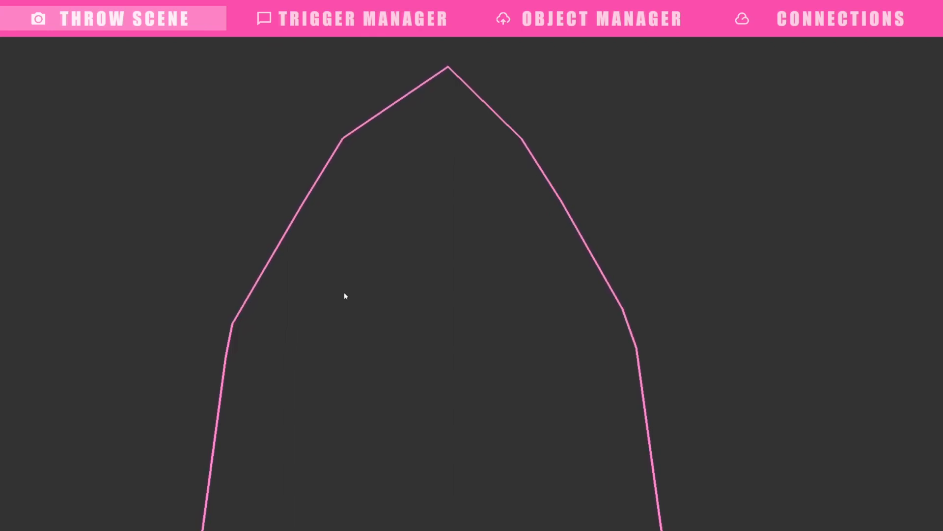
View the object library of throwable items, glancing at its right-click options without choosing any
left_click(576, 27)
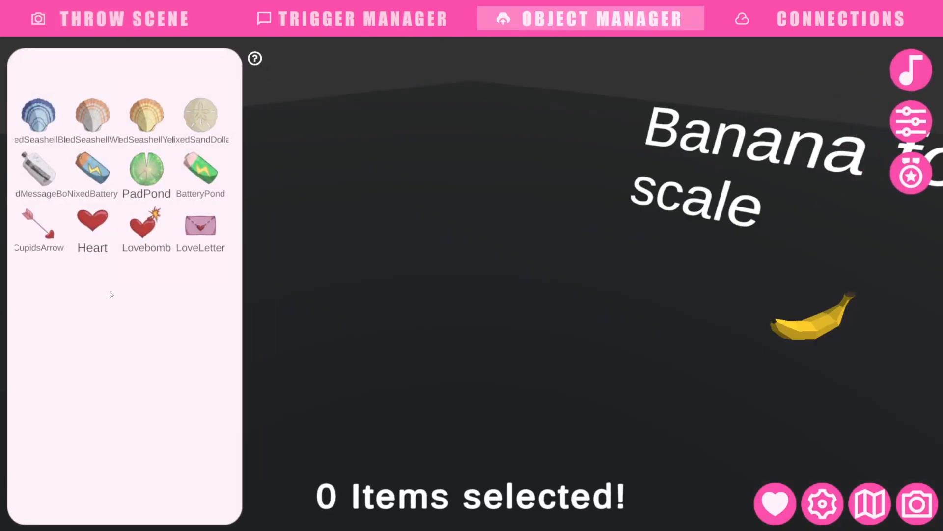
right_click(111, 294)
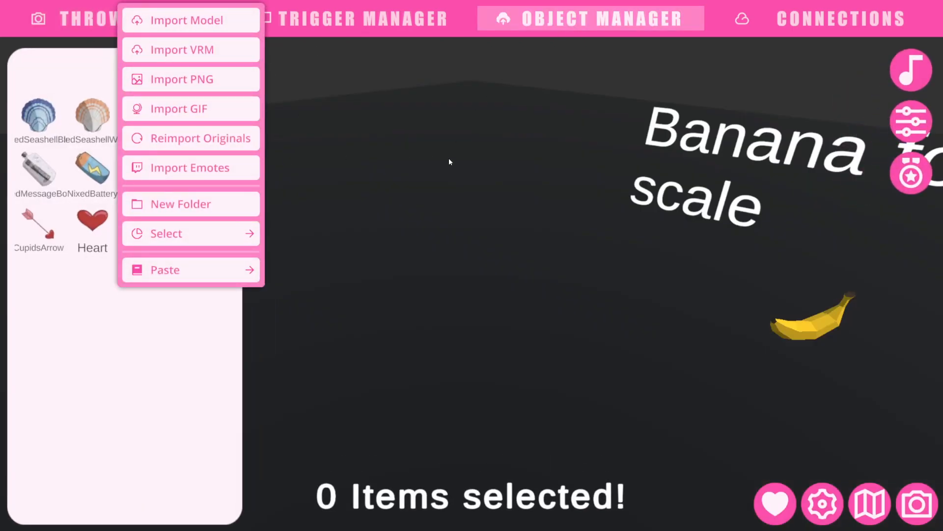
left_click(154, 415)
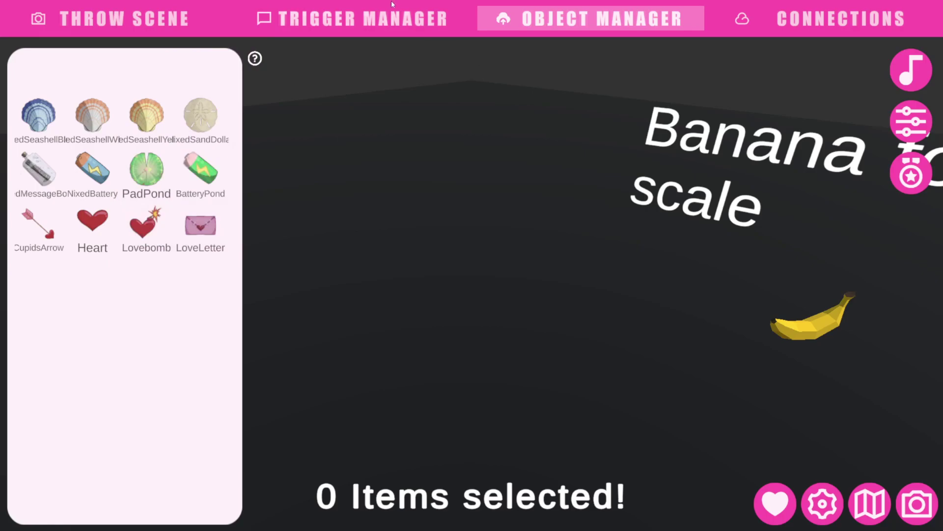
Create a new trigger in the Trigger Manager and bring up its settings
left_click(372, 24)
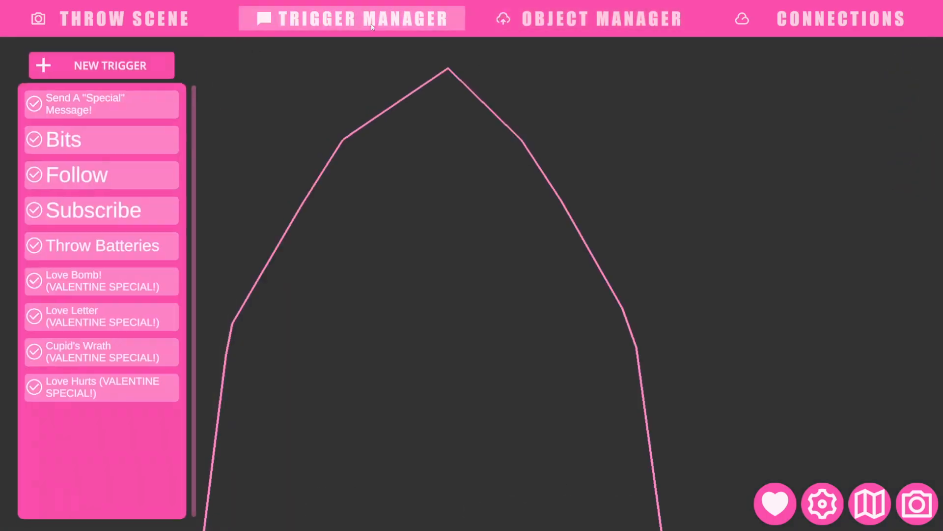
left_click(110, 65)
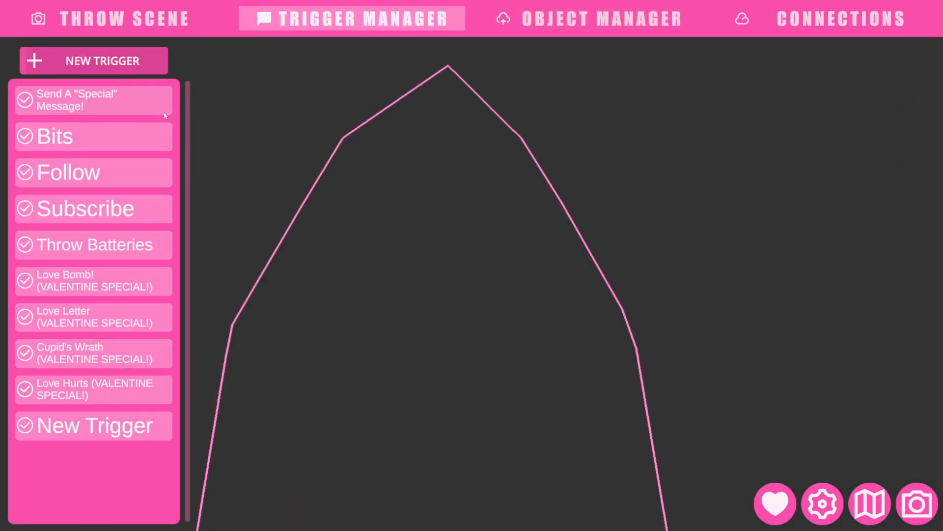
left_click(96, 426)
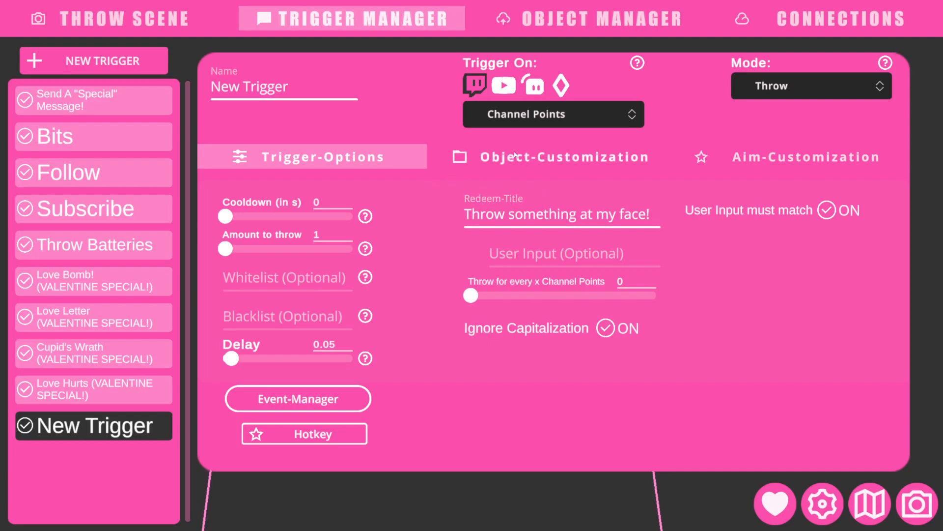
Keep the trigger firing on Channel Points and move to its object customization
left_click(509, 116)
left_click(521, 119)
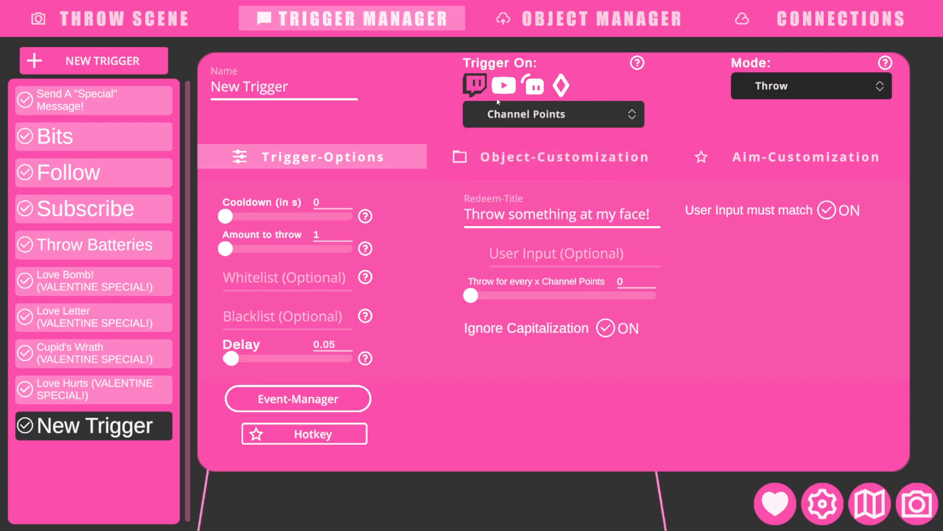
left_click(504, 86)
left_click(475, 86)
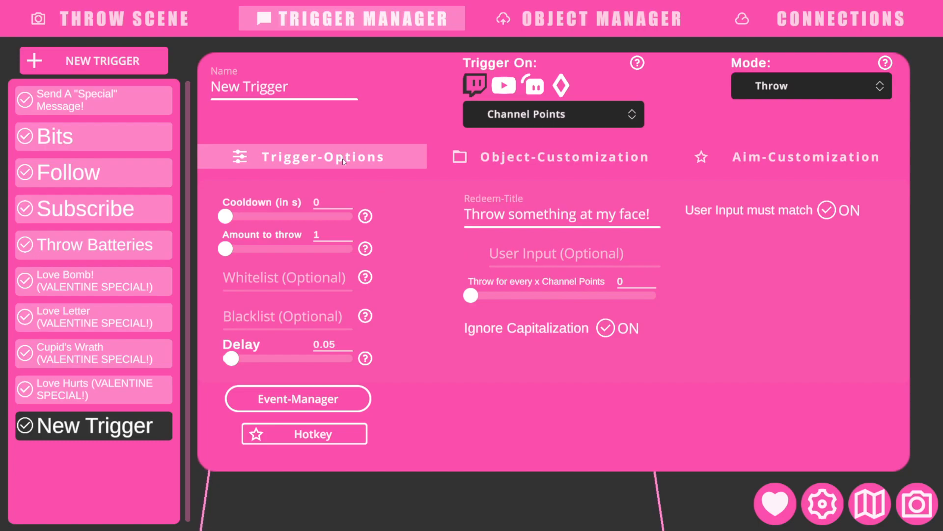
Disable every throwable object for the new trigger
left_click(492, 158)
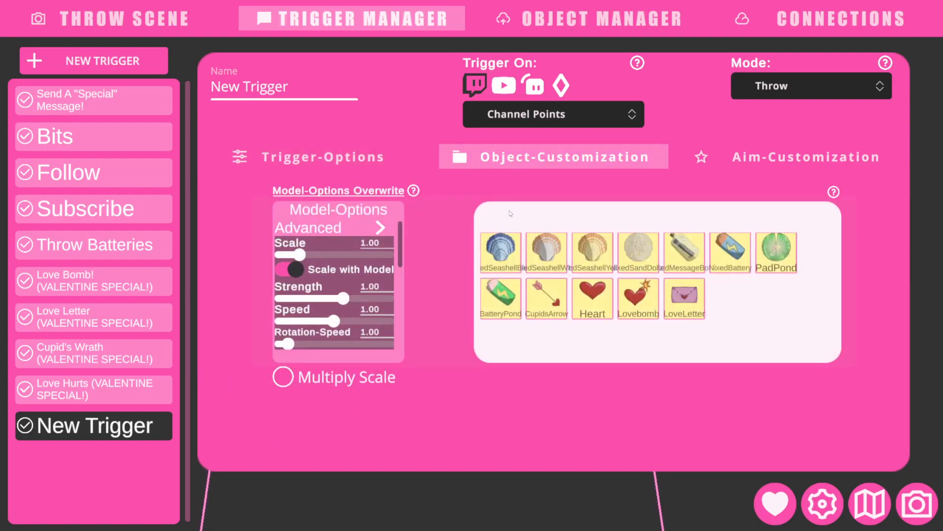
right_click(504, 256)
left_click(604, 207)
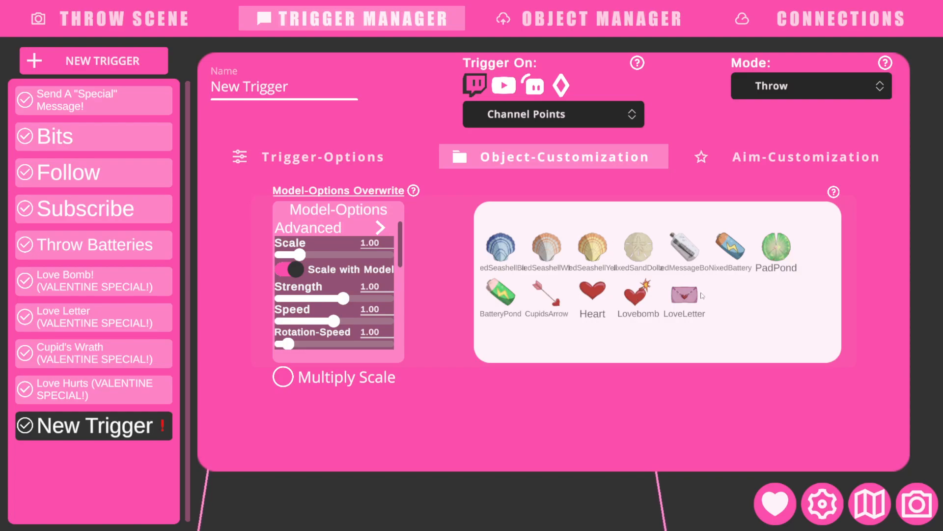
Enable only the LoveLetter and Heart objects for this trigger
left_click(702, 295)
right_click(684, 295)
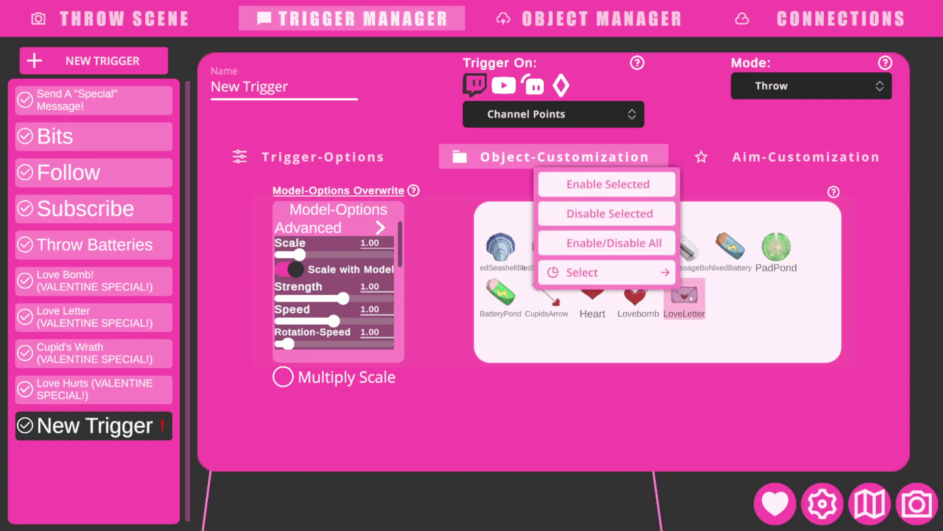
left_click(600, 185)
left_click(593, 297)
right_click(593, 297)
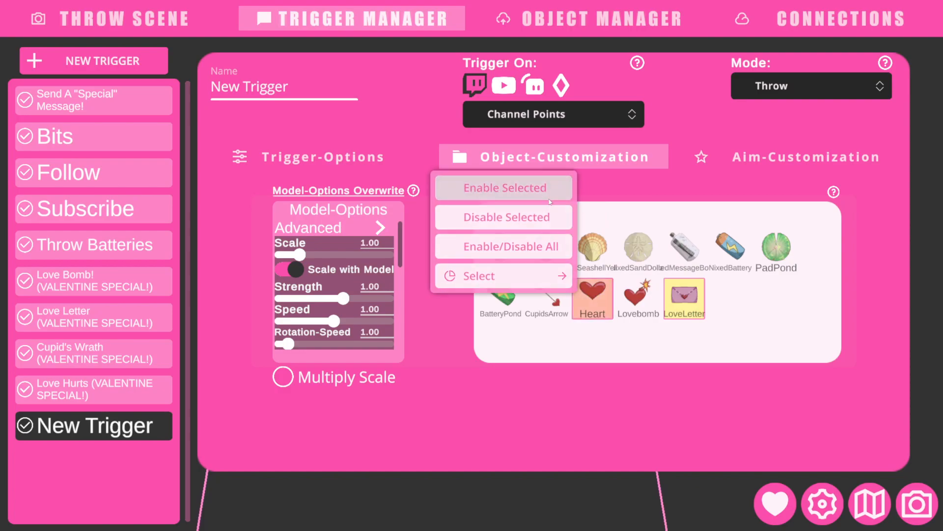
left_click(508, 190)
left_click(695, 338)
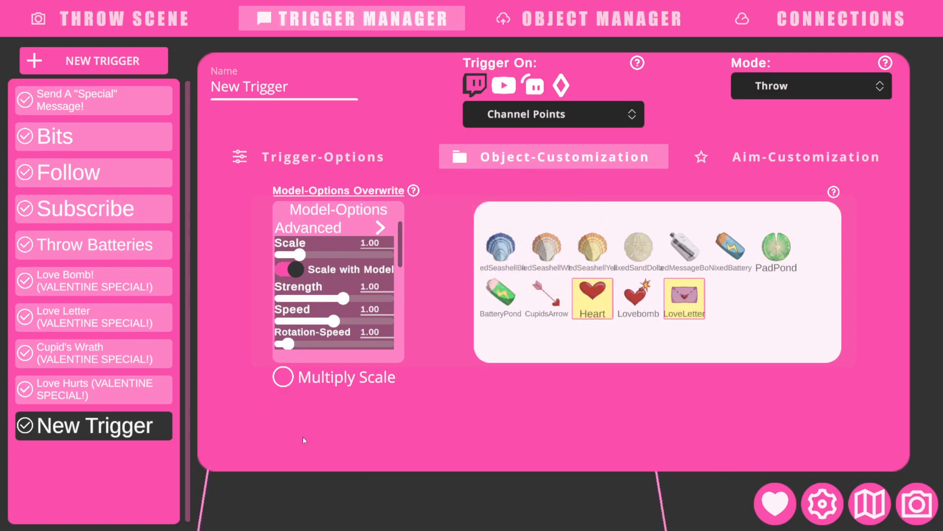
left_click(127, 433)
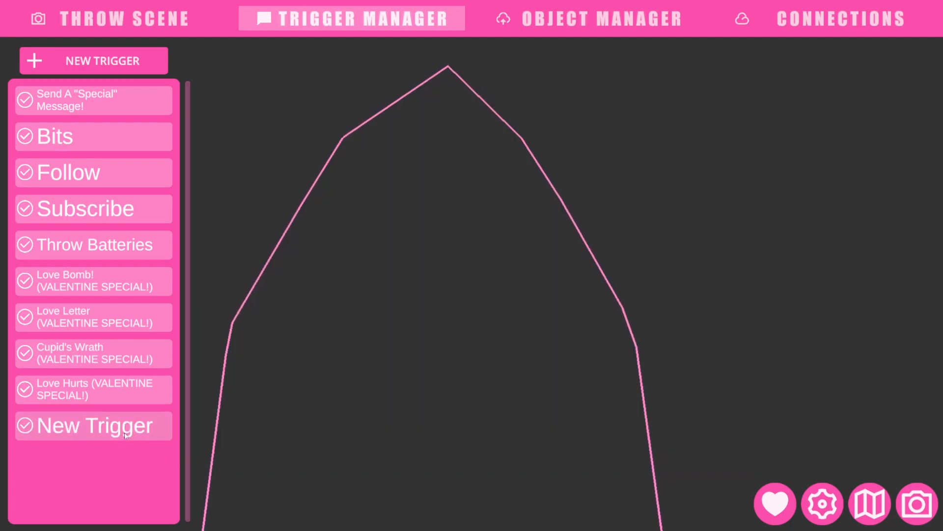
right_click(110, 433)
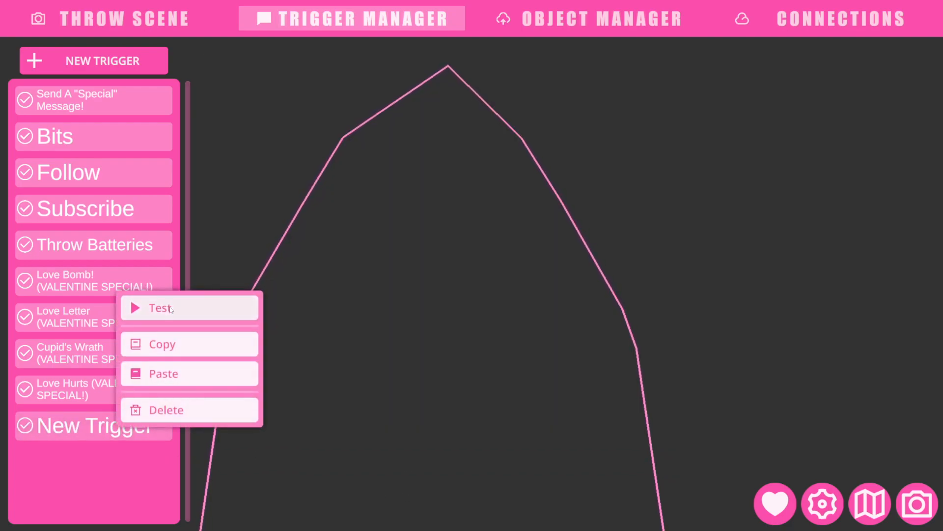
left_click(159, 306)
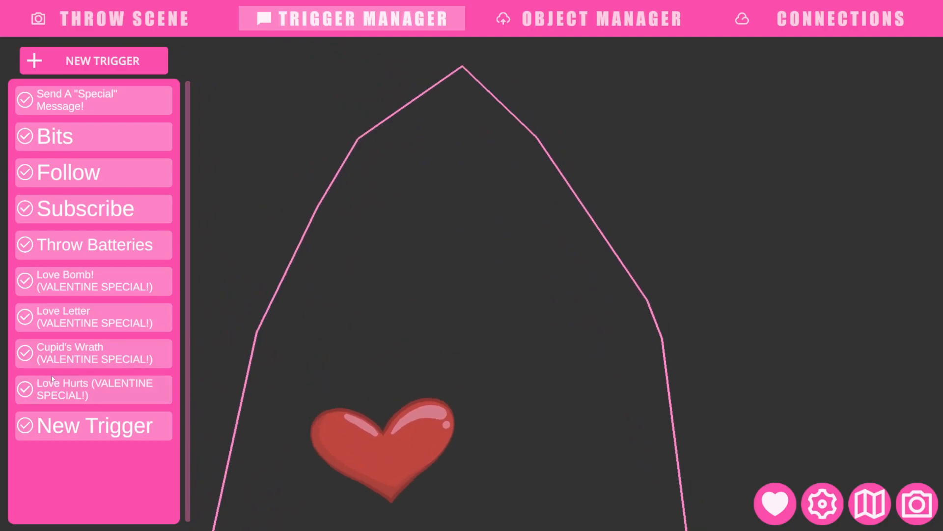
right_click(112, 435)
left_click(181, 304)
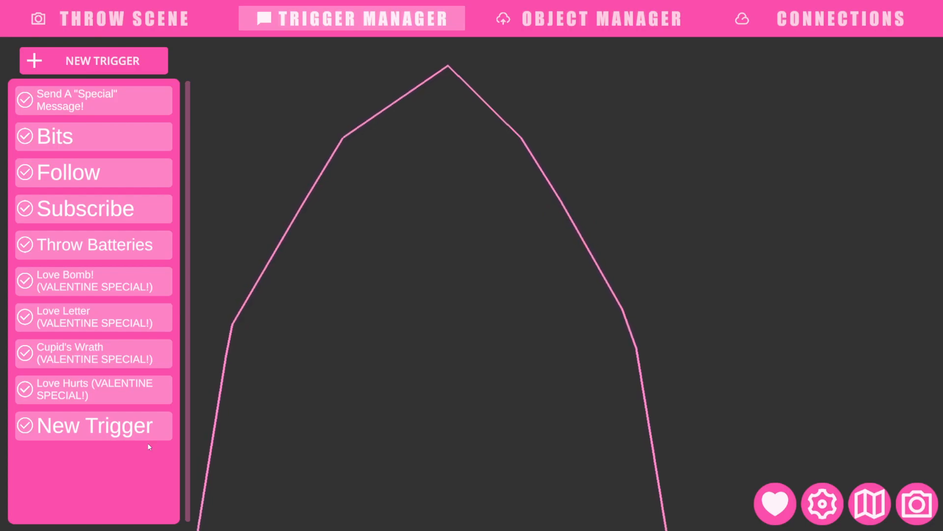
left_click(516, 20)
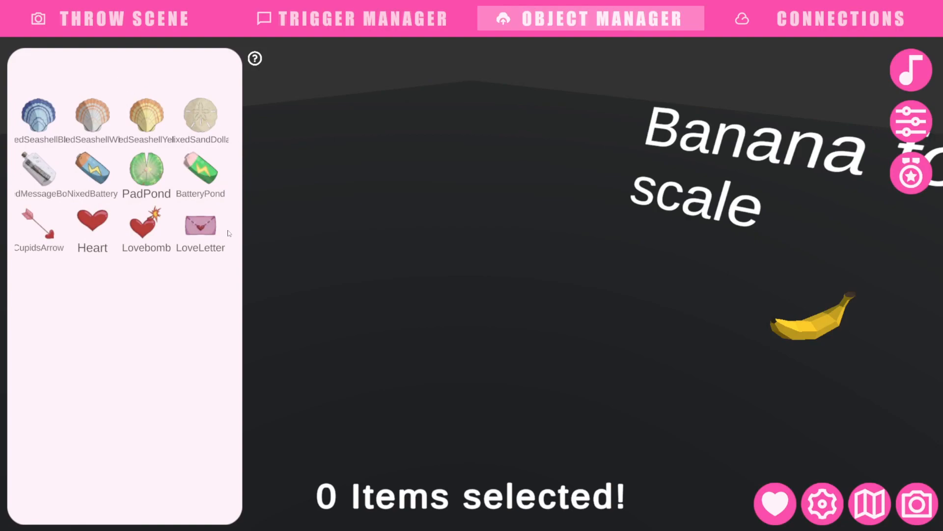
left_click(365, 22)
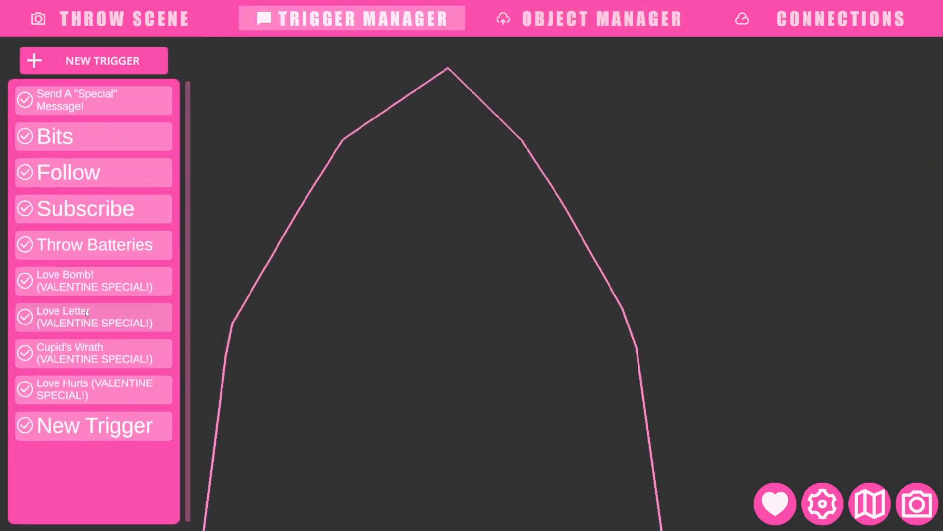
right_click(88, 316)
left_click(158, 188)
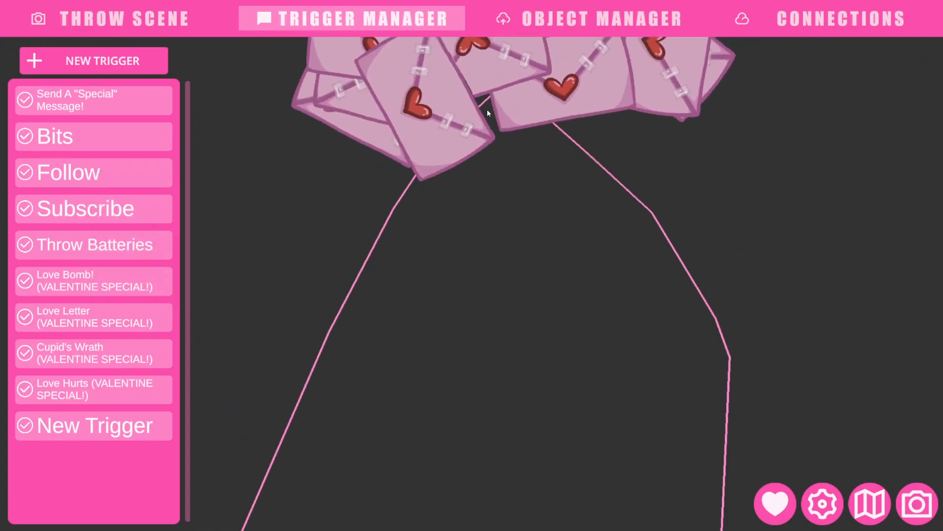
right_click(116, 284)
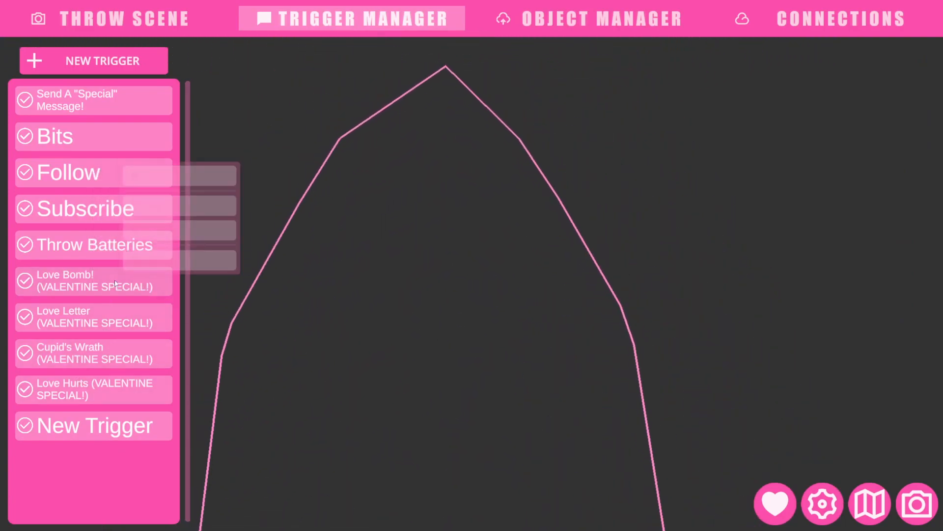
left_click(159, 153)
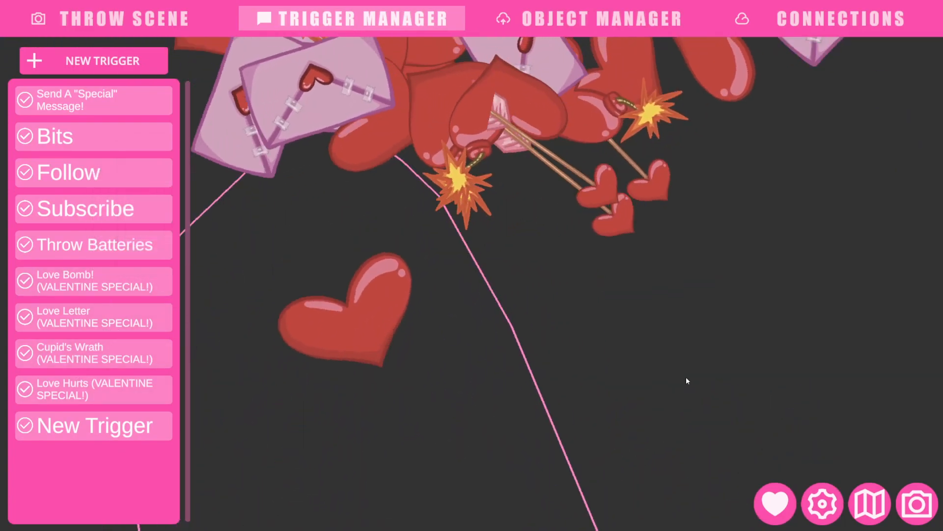